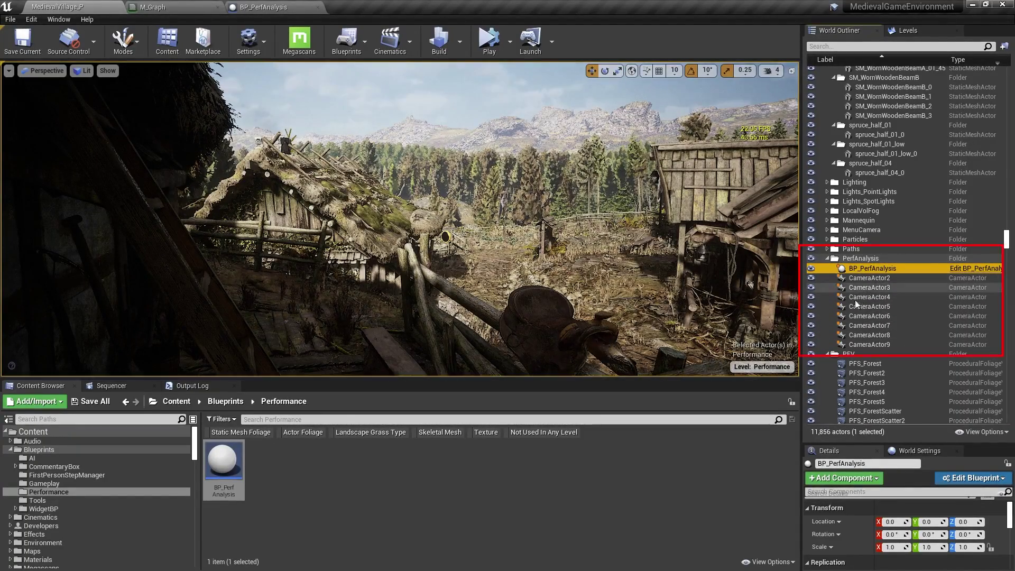
- Select CameraActor4 and expand its advanced Tags to show element 0 set to PerfCam
{"action": "left_click", "coordinate": [898, 36]}
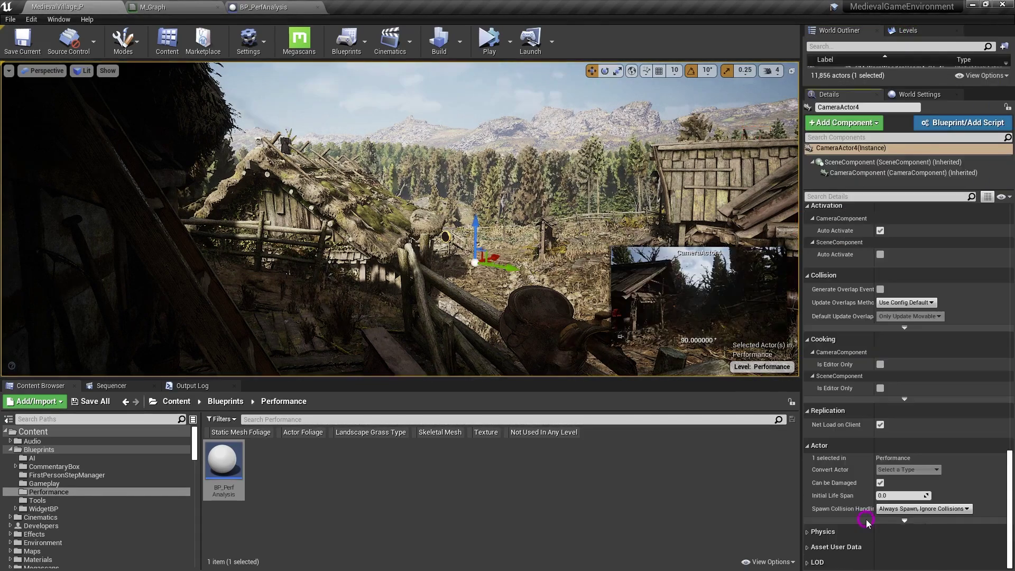
{"action": "left_click", "coordinate": [865, 521]}
{"action": "scroll", "coordinate": [861, 527], "scroll_direction": "down", "scroll_amount": 3}
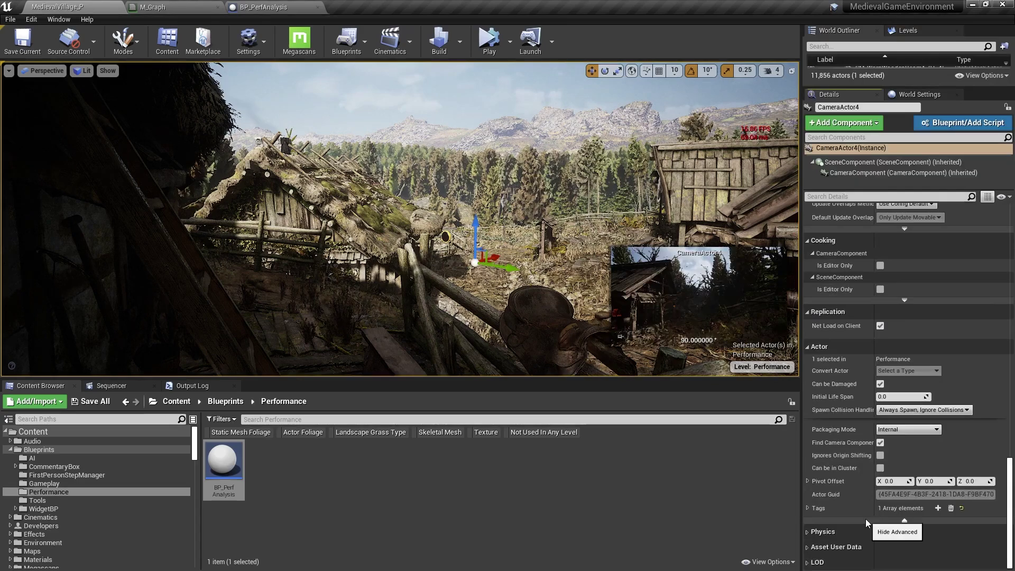
{"action": "left_click", "coordinate": [813, 510]}
{"action": "left_click", "coordinate": [808, 508]}
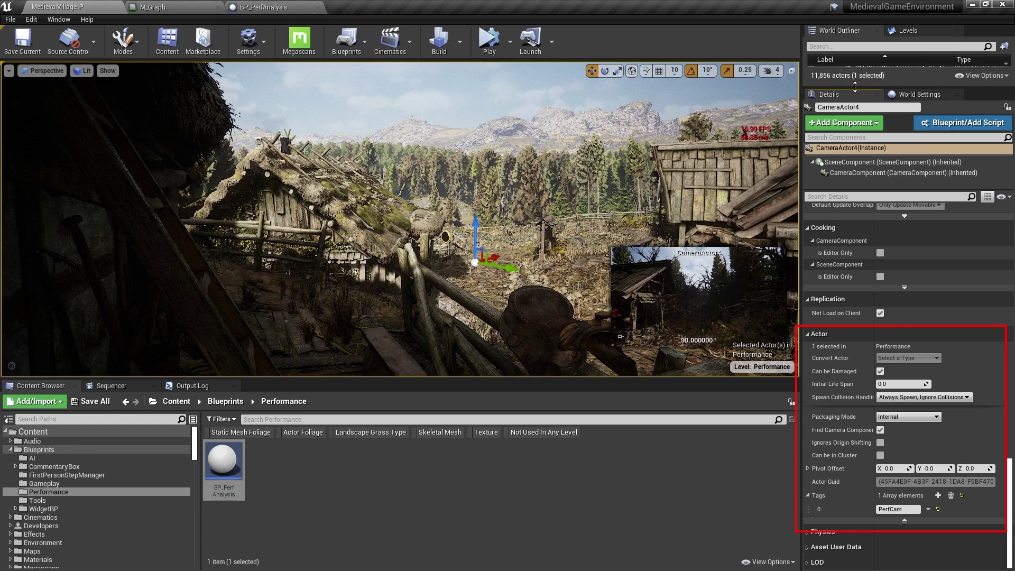
- Enlarge the World Outliner, then pilot CameraActor2, CameraActor3 and CameraActor4 to view through each
{"action": "left_click_drag", "start_coordinate": [855, 87], "coordinate": [855, 459]}
{"action": "left_click", "coordinate": [874, 279]}
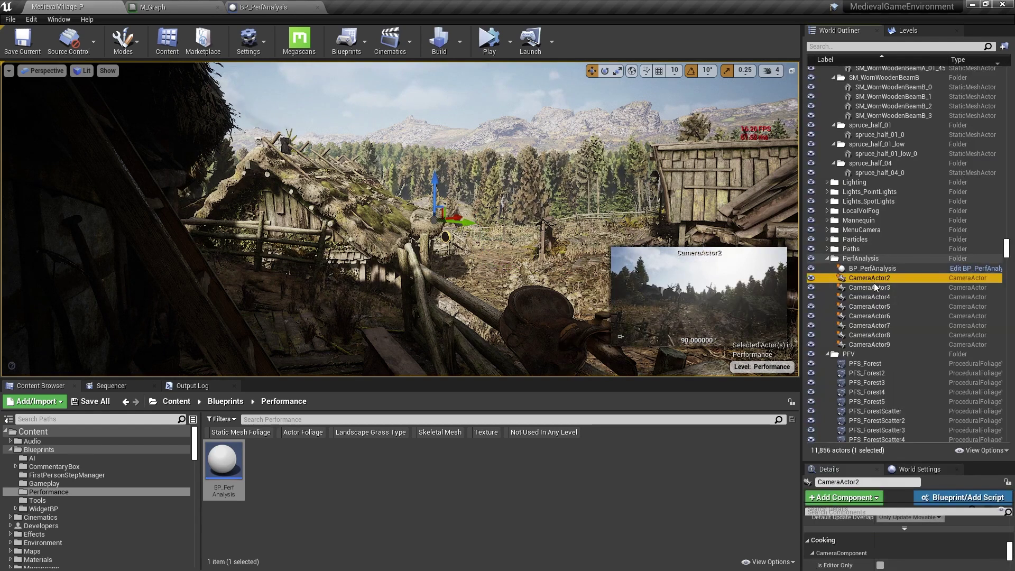
{"action": "right_click", "coordinate": [873, 283]}
{"action": "left_click", "coordinate": [907, 351]}
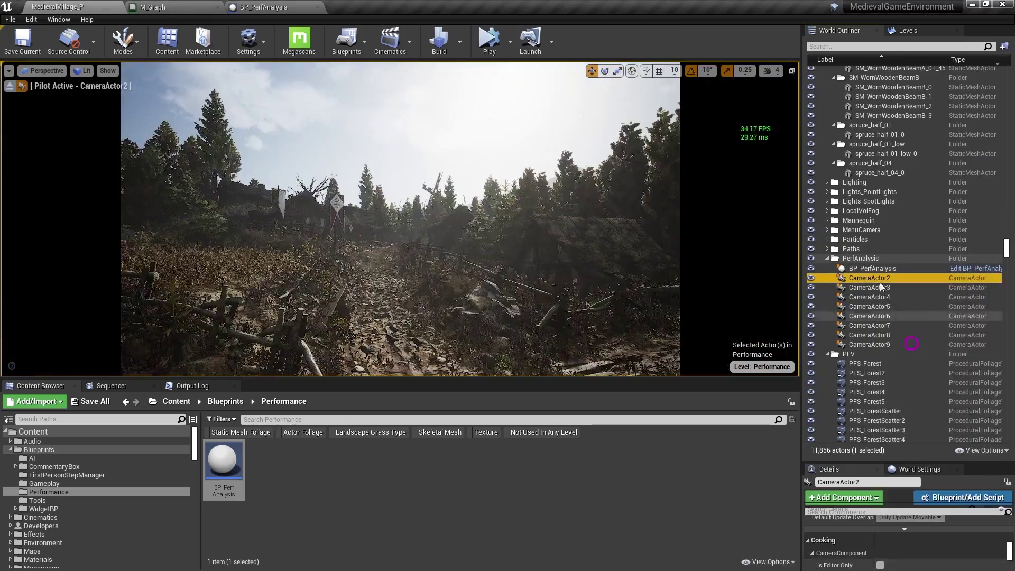
{"action": "right_click", "coordinate": [882, 288]}
{"action": "left_click", "coordinate": [912, 350]}
{"action": "right_click", "coordinate": [882, 308]}
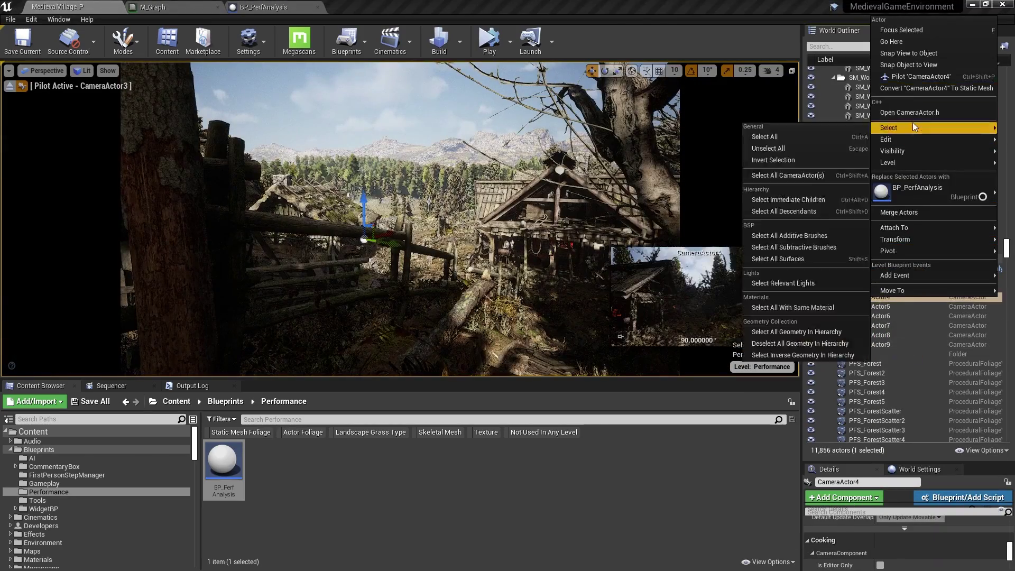
{"action": "left_click", "coordinate": [909, 81]}
- Pilot CameraActor5 through CameraActor8 in turn to view through each camera
{"action": "right_click", "coordinate": [872, 310]}
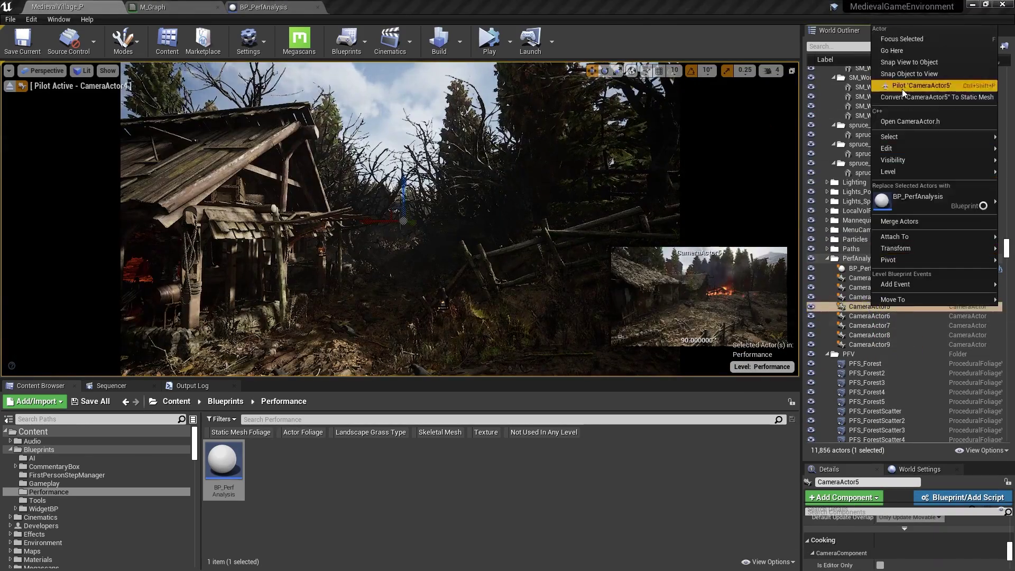
{"action": "left_click", "coordinate": [911, 92]}
{"action": "right_click", "coordinate": [875, 316]}
{"action": "left_click", "coordinate": [911, 91]}
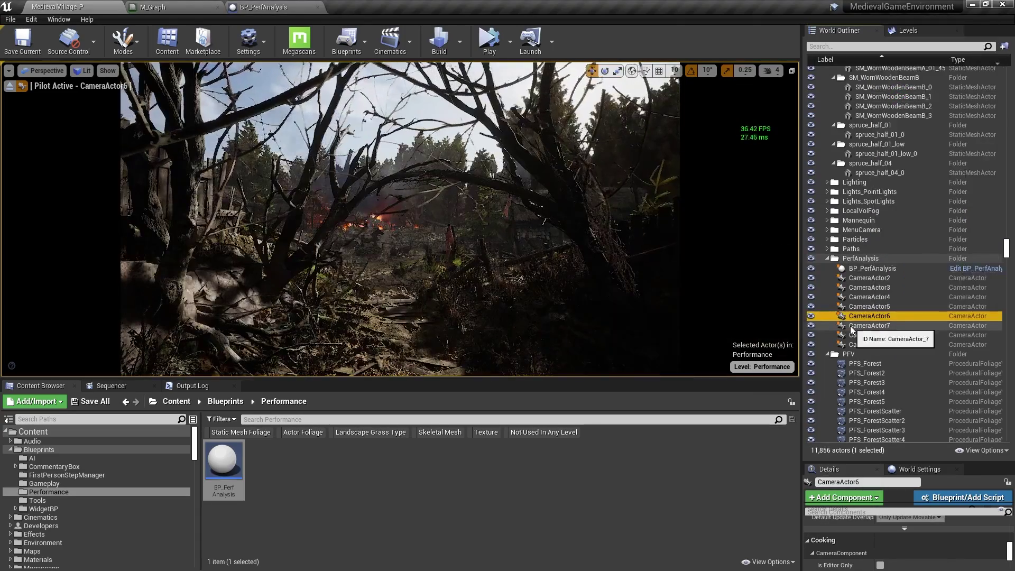
{"action": "right_click", "coordinate": [852, 326]}
{"action": "left_click", "coordinate": [901, 104]}
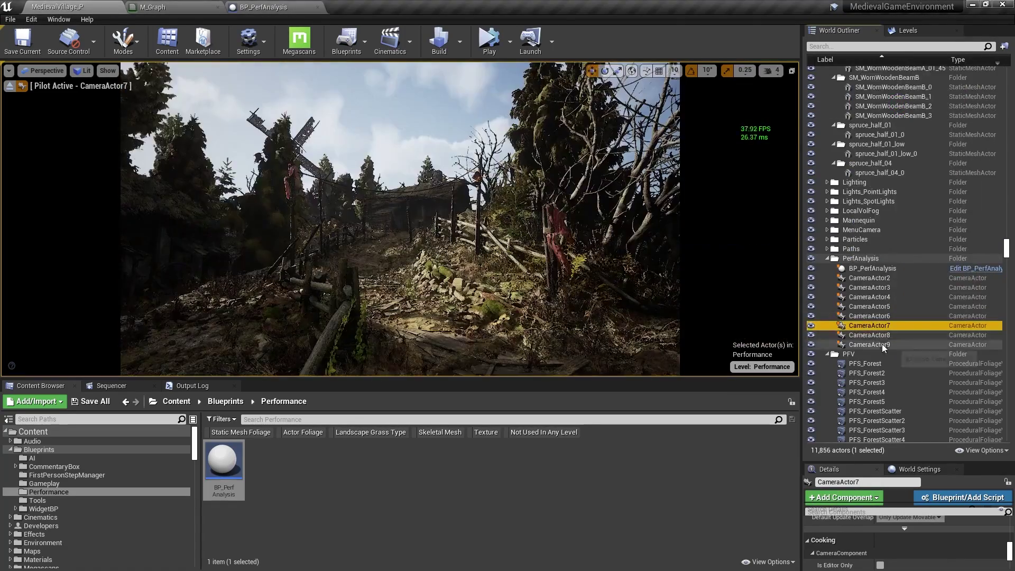
{"action": "right_click", "coordinate": [879, 335]}
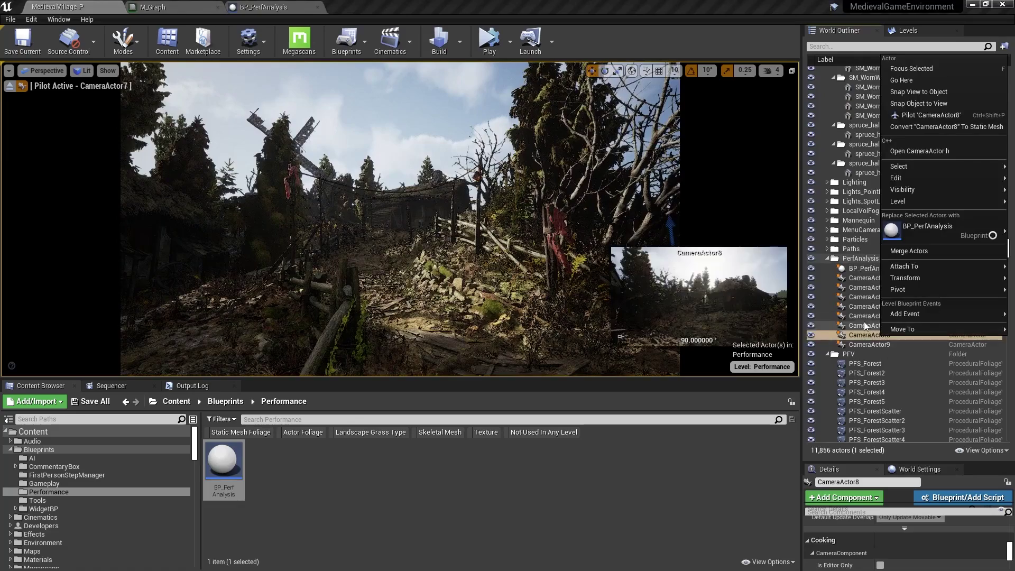
{"action": "left_click", "coordinate": [925, 115]}
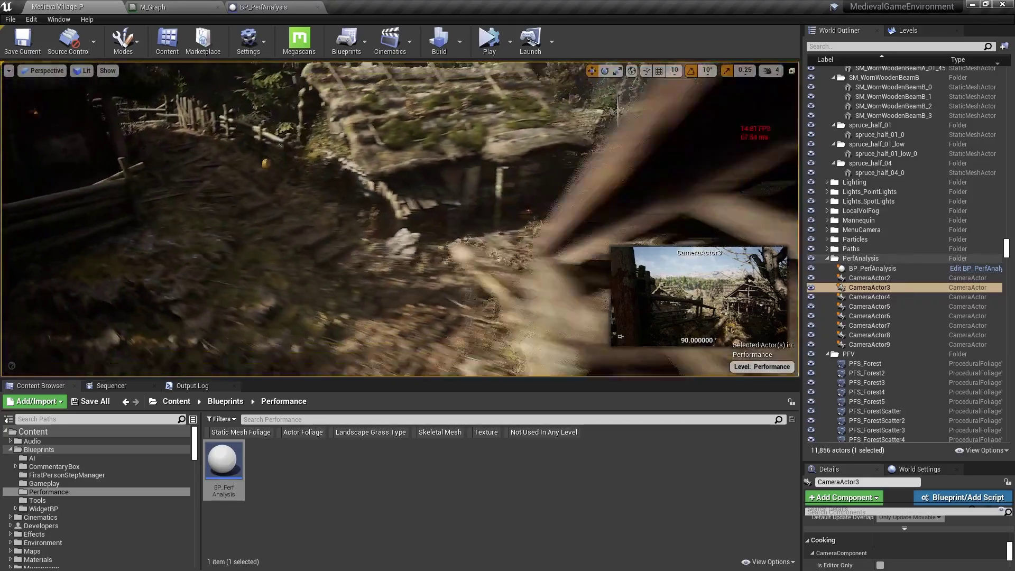
{"action": "left_click", "coordinate": [560, 286]}
{"action": "key", "text": "Escape"}
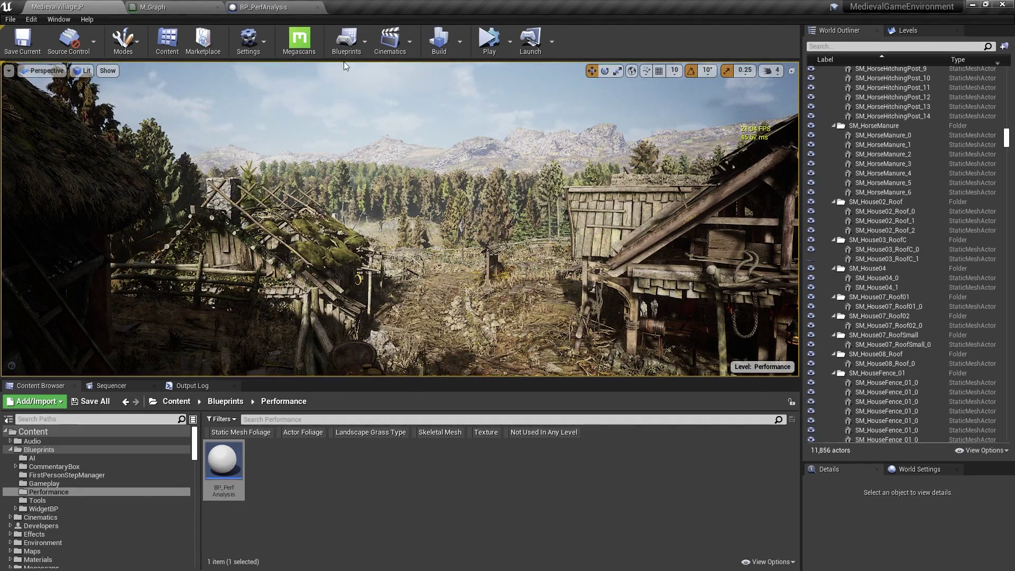
- Open BP_PerfAnalysis's Event Graph and center the On begin play block that gathers and sorts perf cameras
{"action": "left_click", "coordinate": [259, 6]}
{"action": "scroll", "coordinate": [338, 371], "scroll_direction": "down", "scroll_amount": 4}
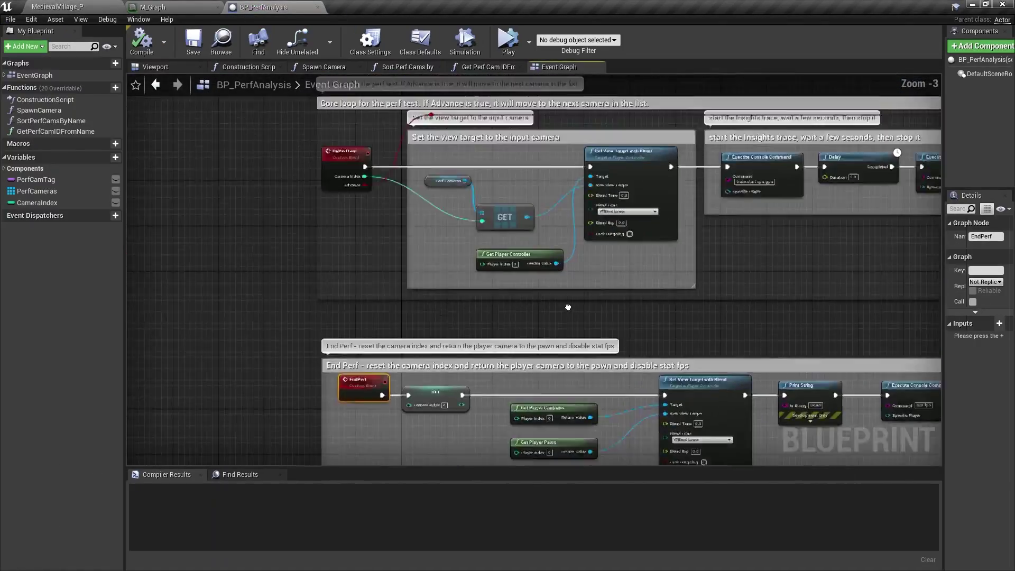
{"action": "right_click_drag", "start_coordinate": [568, 307], "coordinate": [507, 484]}
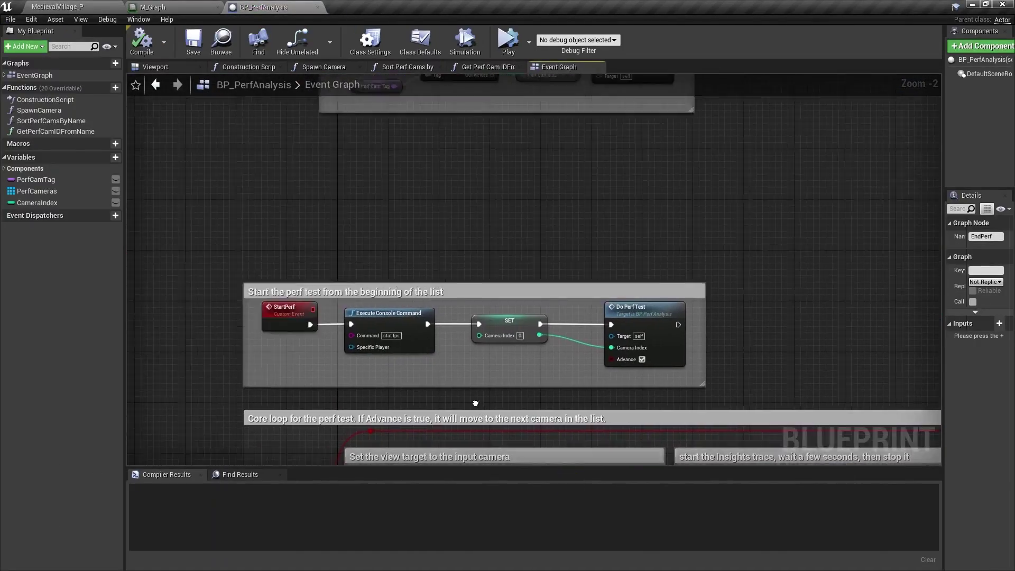
{"action": "scroll", "coordinate": [412, 328], "scroll_direction": "up", "scroll_amount": 4}
{"action": "right_click_drag", "start_coordinate": [363, 380], "coordinate": [452, 328]}
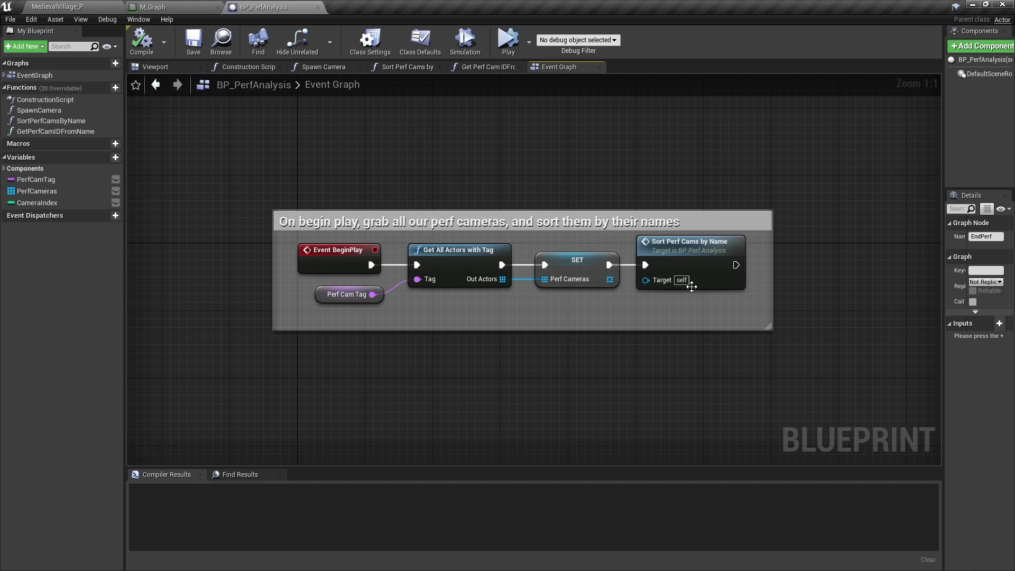
{"action": "double_click", "coordinate": [714, 266]}
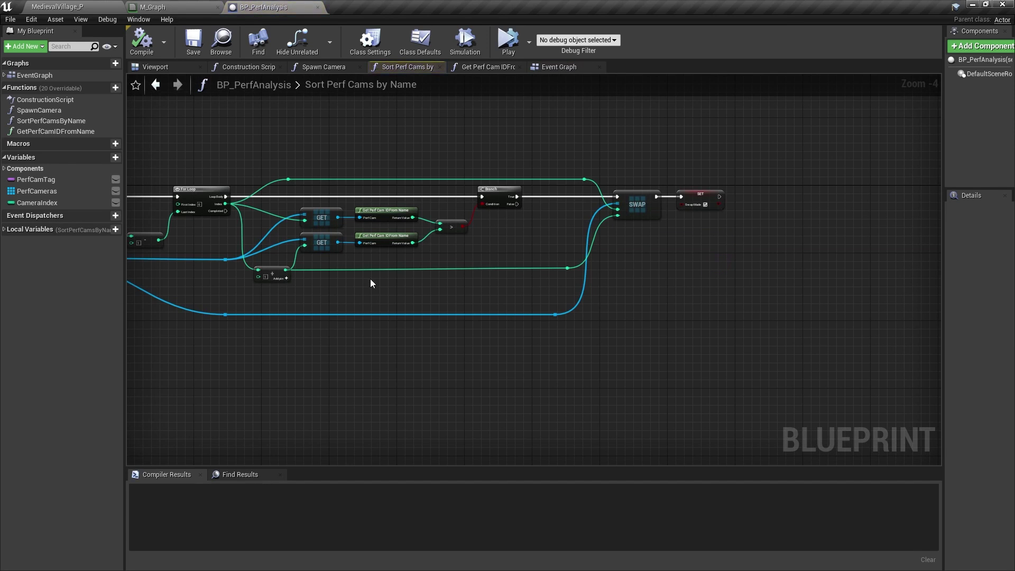
{"action": "right_click_drag", "start_coordinate": [372, 284], "coordinate": [509, 296]}
{"action": "scroll", "coordinate": [798, 276], "scroll_direction": "up", "scroll_amount": 4}
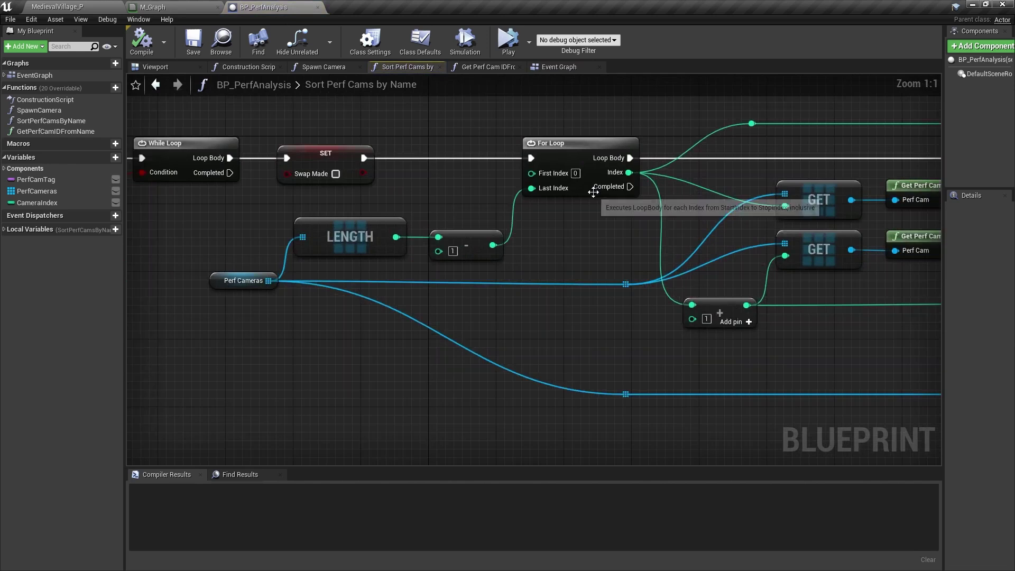
{"action": "right_click_drag", "start_coordinate": [593, 192], "coordinate": [356, 191]}
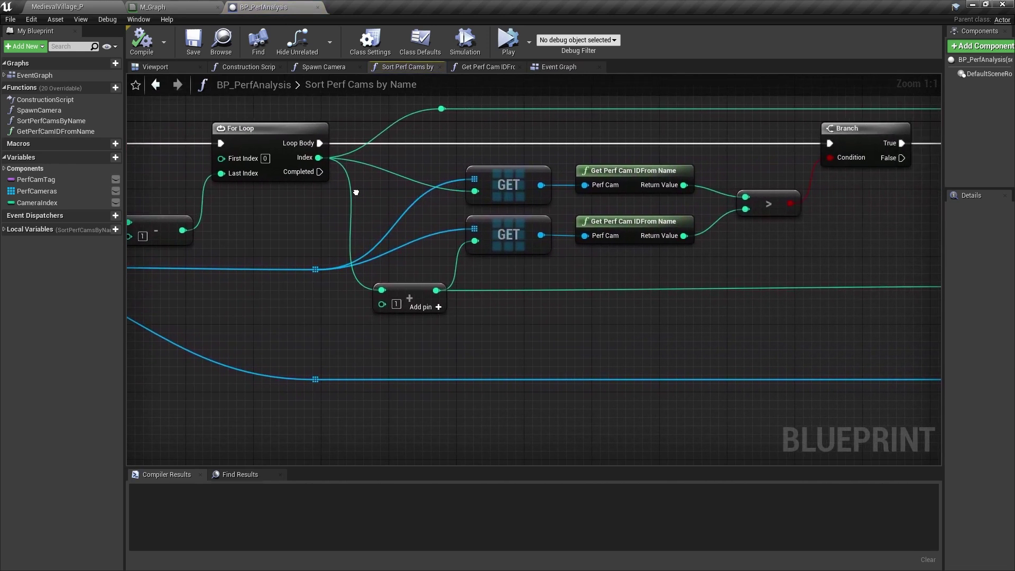
{"action": "right_click_drag", "start_coordinate": [672, 186], "coordinate": [382, 208]}
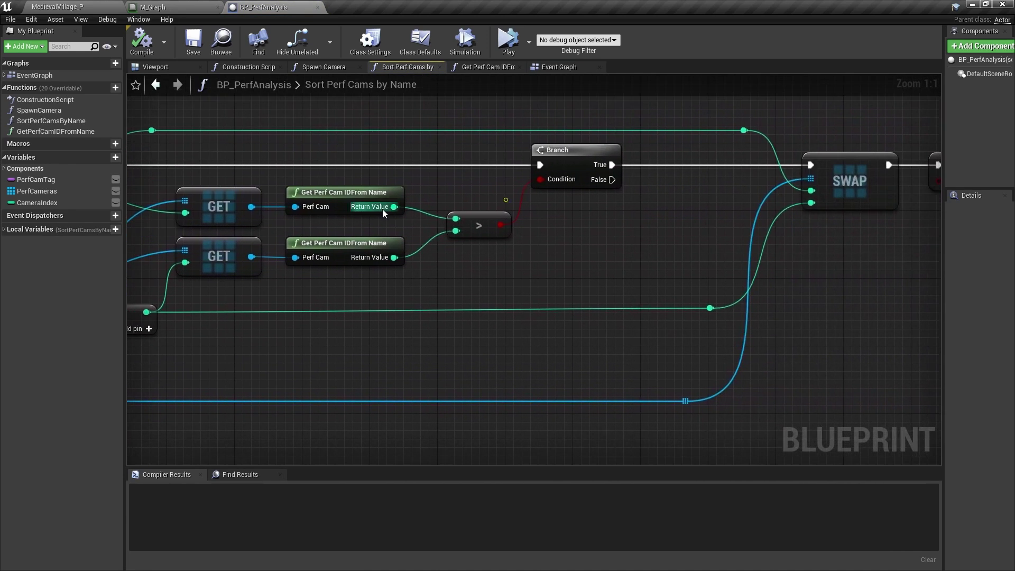
{"action": "right_click_drag", "start_coordinate": [625, 206], "coordinate": [410, 231]}
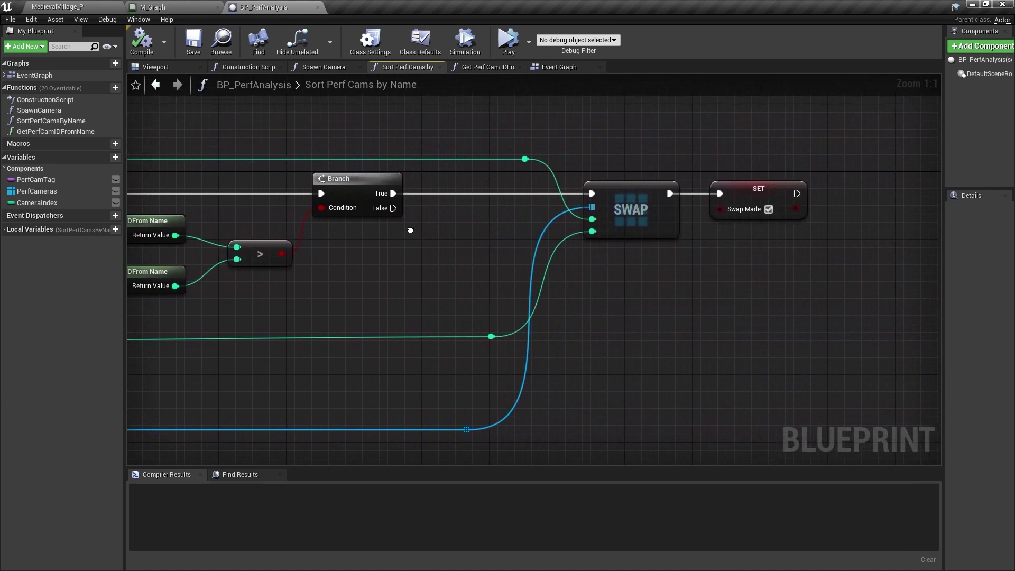
{"action": "right_click_drag", "start_coordinate": [629, 260], "coordinate": [369, 246]}
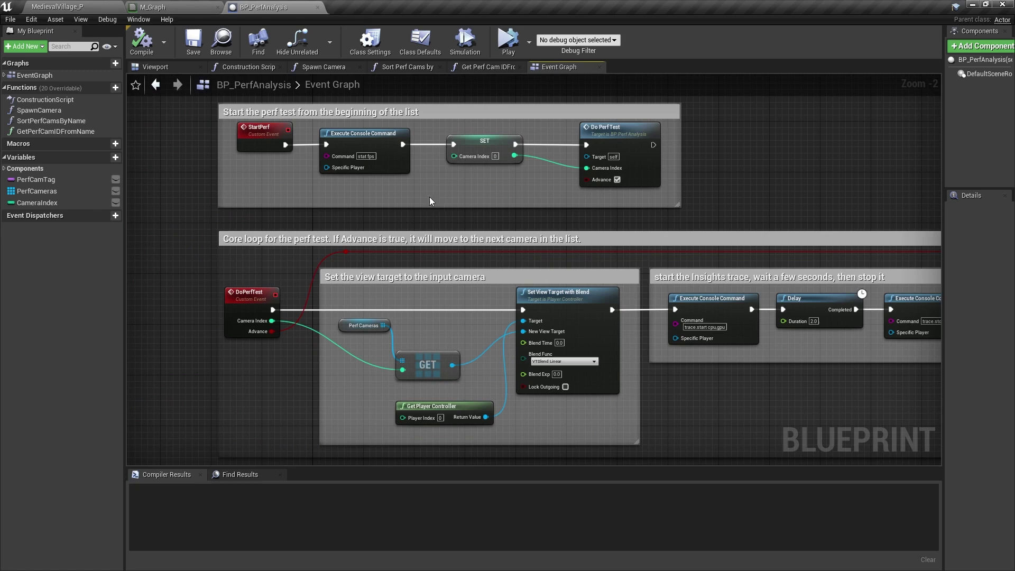
{"action": "right_click_drag", "start_coordinate": [258, 373], "coordinate": [254, 204]}
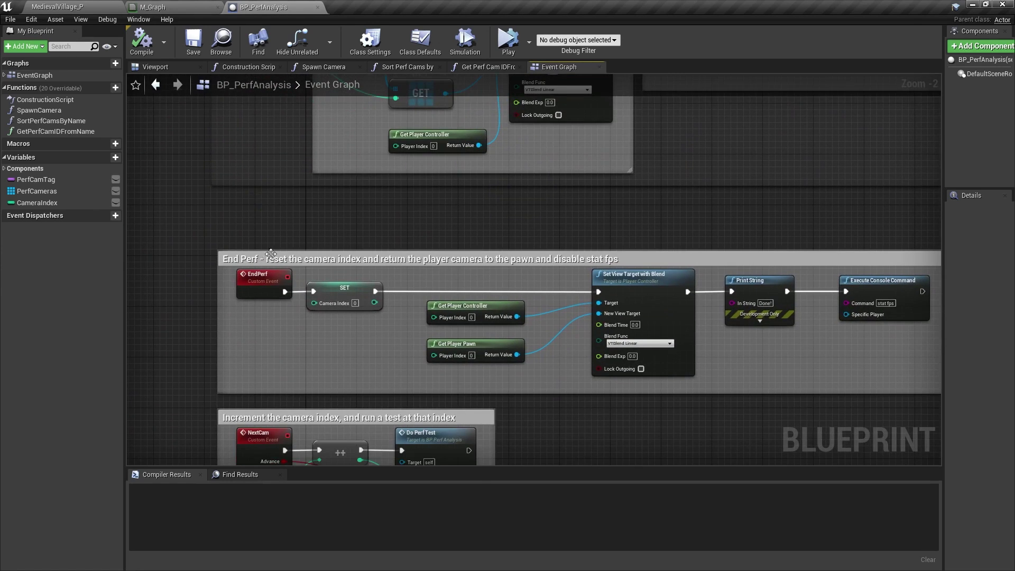
{"action": "right_click_drag", "start_coordinate": [265, 321], "coordinate": [265, 113]}
{"action": "right_click_drag", "start_coordinate": [283, 387], "coordinate": [316, 81]}
{"action": "right_click_drag", "start_coordinate": [381, 232], "coordinate": [319, 241]}
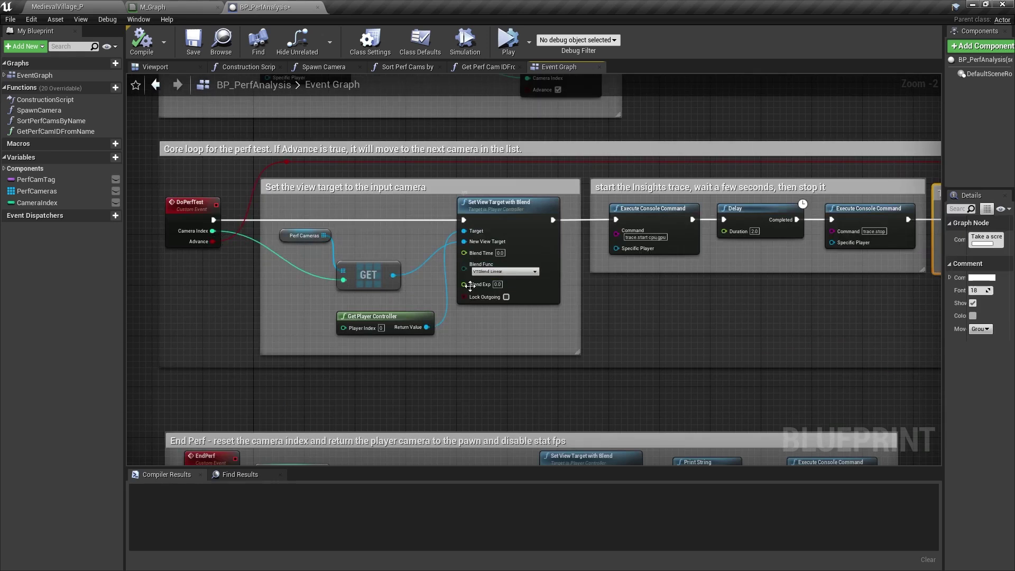
{"action": "right_click_drag", "start_coordinate": [575, 265], "coordinate": [223, 295]}
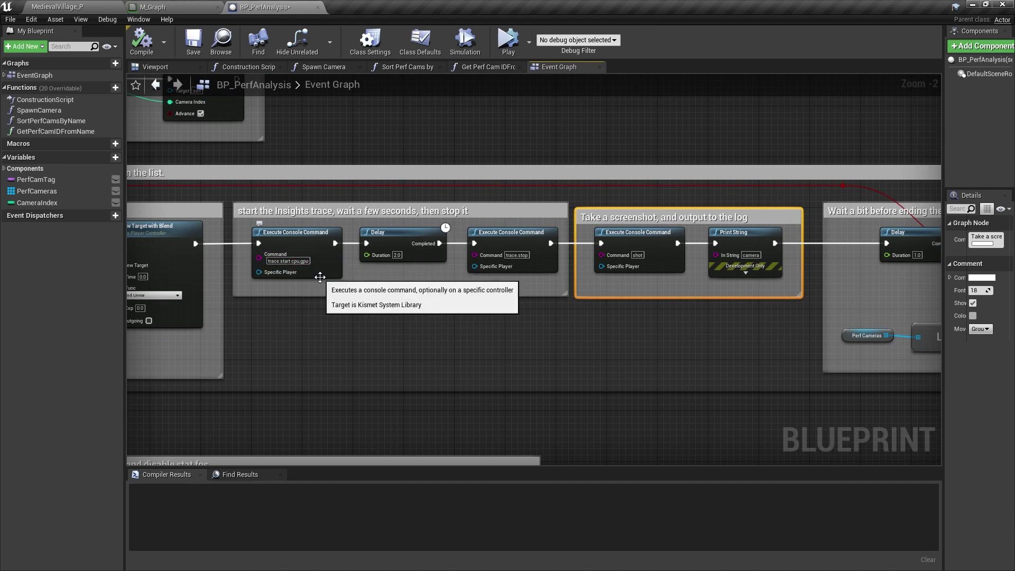
{"action": "right_click_drag", "start_coordinate": [389, 273], "coordinate": [312, 264]}
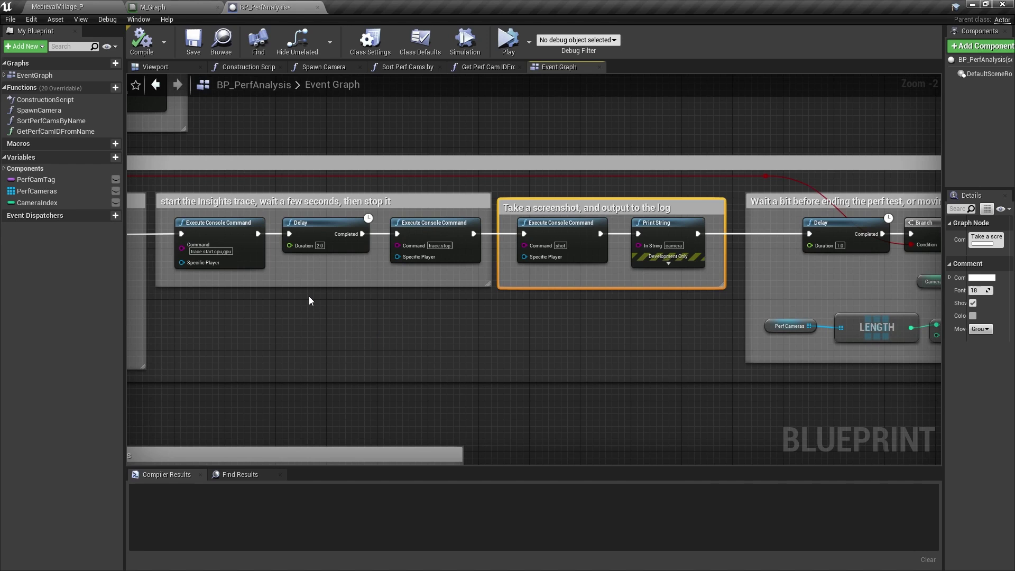
{"action": "right_click_drag", "start_coordinate": [380, 298], "coordinate": [197, 294]}
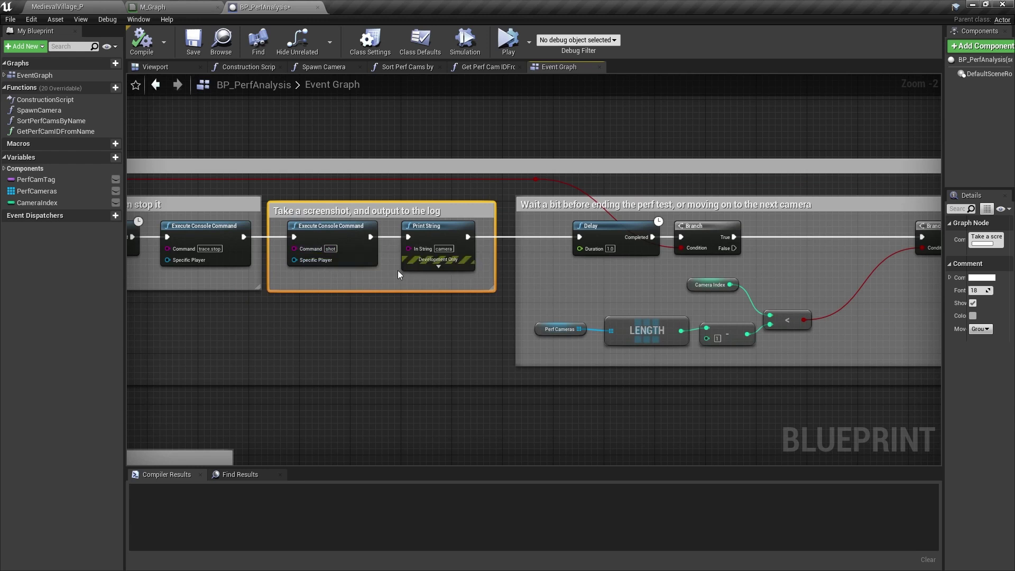
{"action": "right_click_drag", "start_coordinate": [398, 267], "coordinate": [290, 272]}
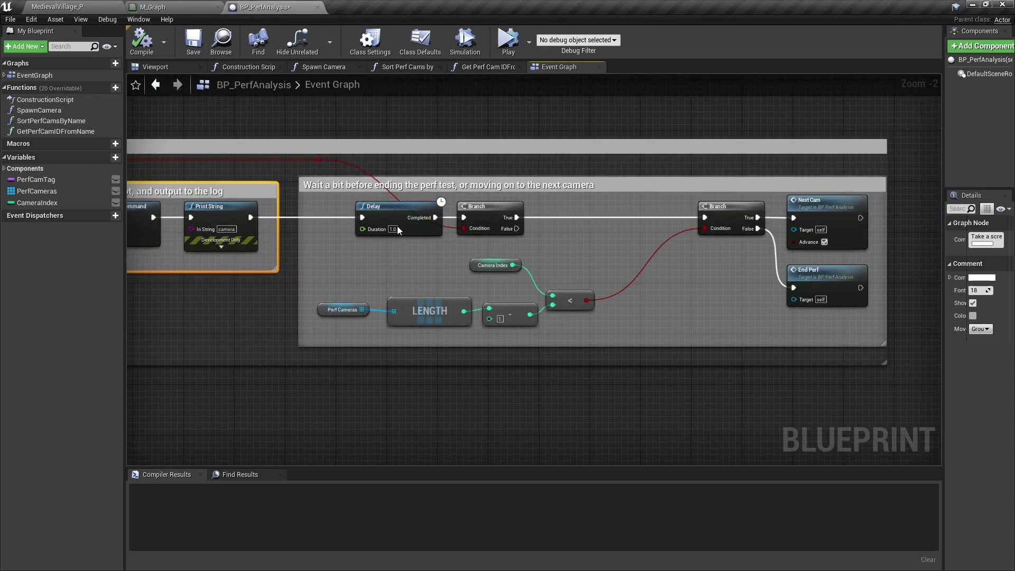
{"action": "right_click_drag", "start_coordinate": [415, 258], "coordinate": [294, 249]}
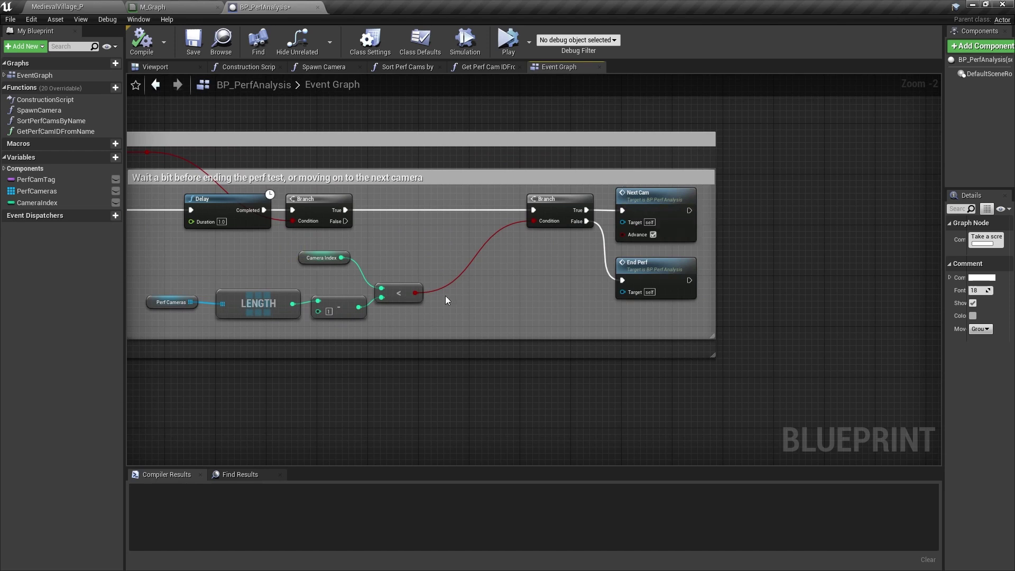
- Jump from the End Perf call node to the EndPerf custom event
{"action": "double_click", "coordinate": [673, 271]}
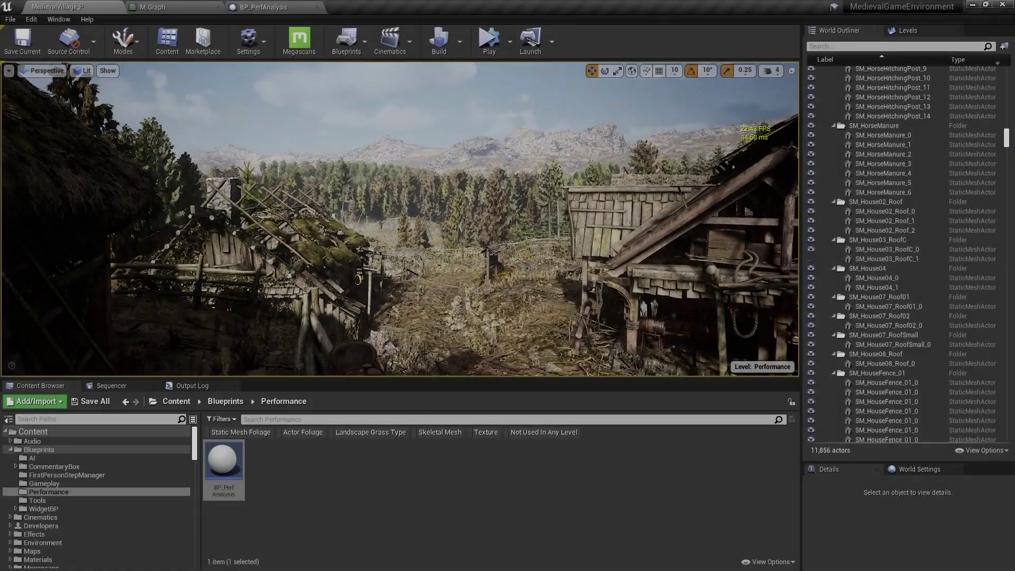
- Package the project for Windows (64-bit), confirming the output folder
{"action": "left_click", "coordinate": [10, 19]}
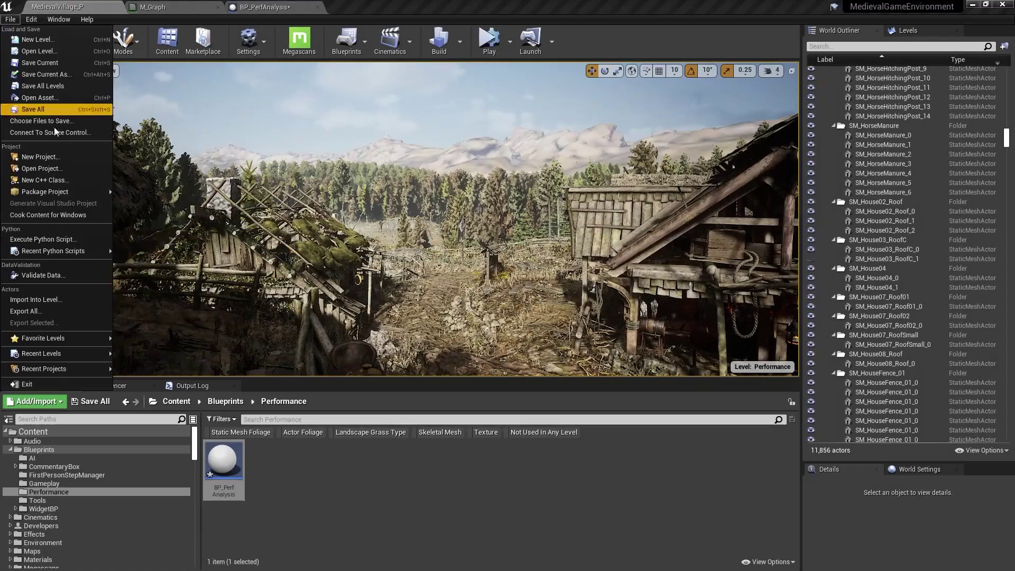
{"action": "mouse_move", "coordinate": [58, 191]}
{"action": "left_click", "coordinate": [164, 262]}
{"action": "left_click", "coordinate": [619, 256]}
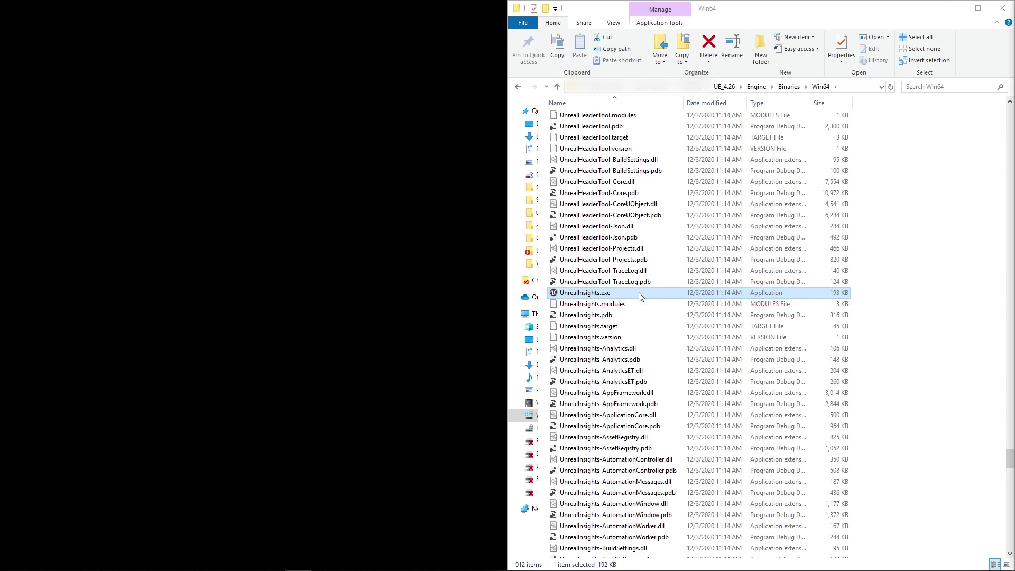
- Launch Unreal Insights and open 20210412_122003.utrace from WindowsNoEditor\MedievalGameEnvironment\Saved\Profiling
{"action": "double_click", "coordinate": [630, 294]}
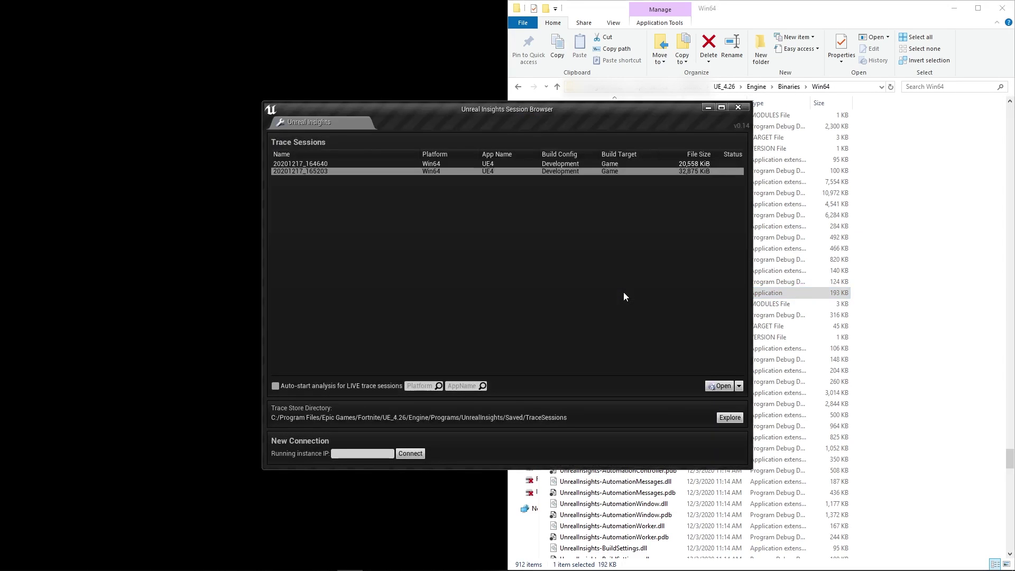
{"action": "left_click", "coordinate": [739, 385]}
{"action": "left_click", "coordinate": [756, 398]}
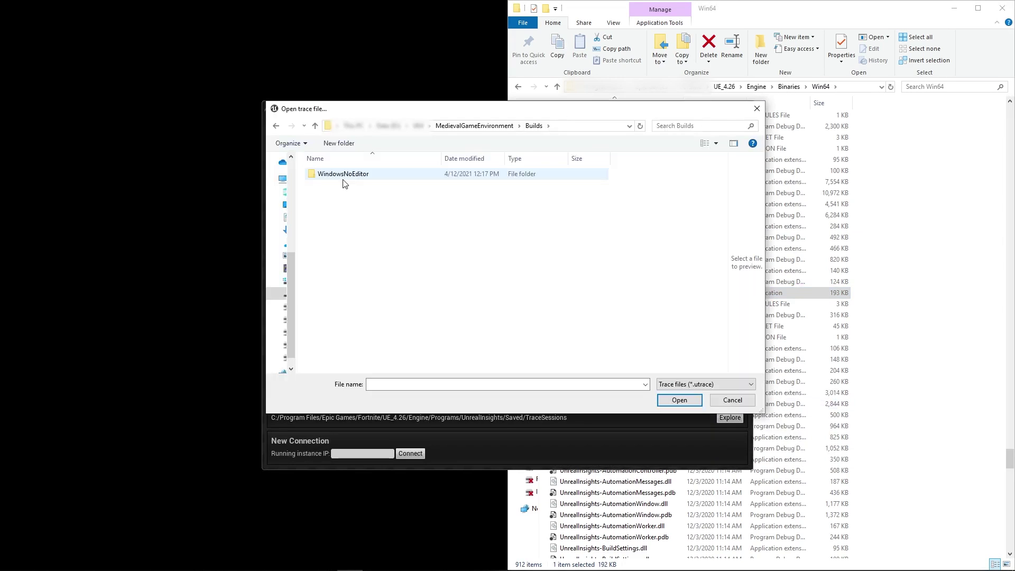
{"action": "double_click", "coordinate": [343, 178]}
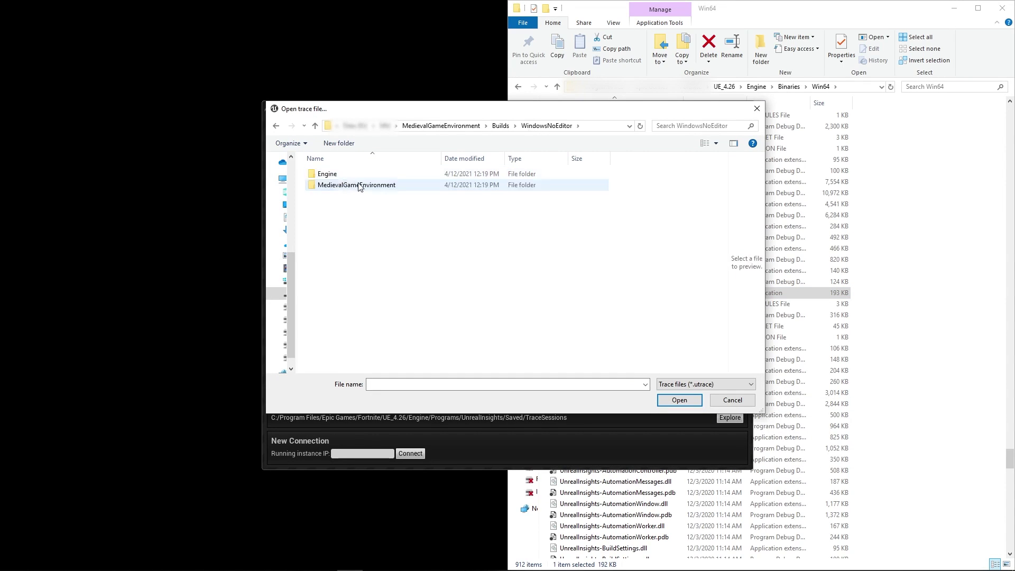
{"action": "double_click", "coordinate": [358, 185]}
{"action": "double_click", "coordinate": [351, 196]}
{"action": "double_click", "coordinate": [339, 196]}
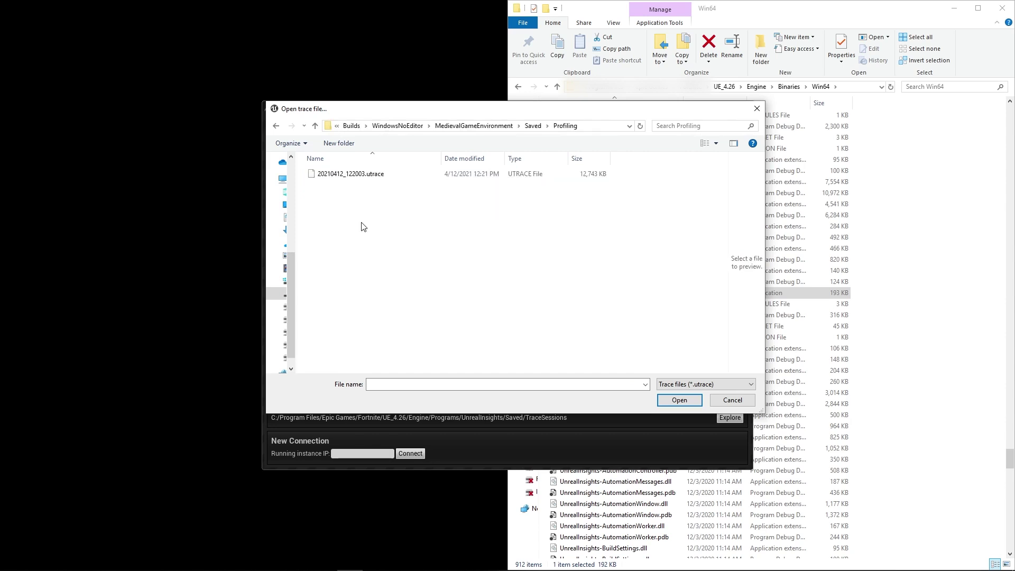
{"action": "left_click", "coordinate": [391, 174]}
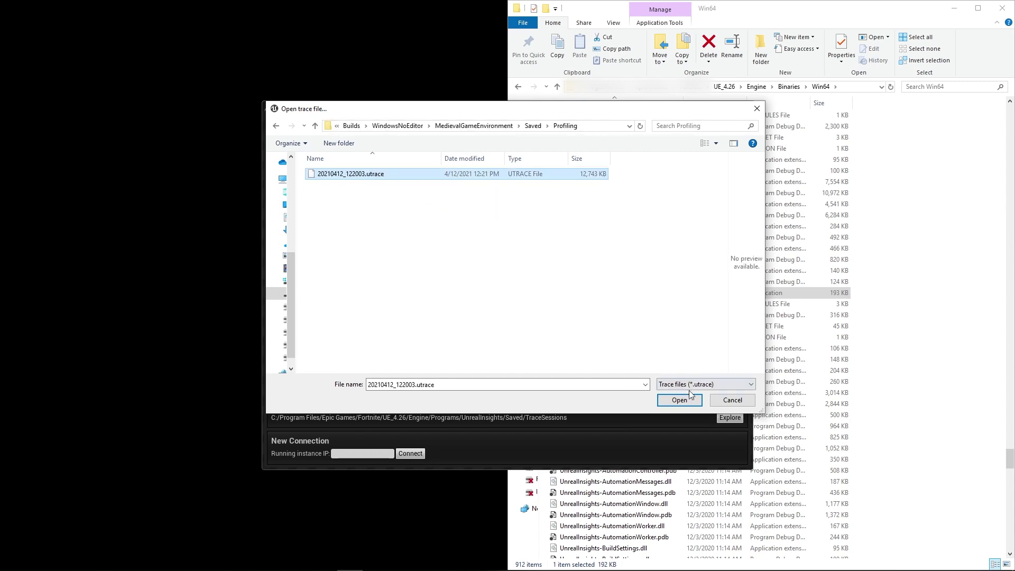
{"action": "left_click", "coordinate": [680, 401]}
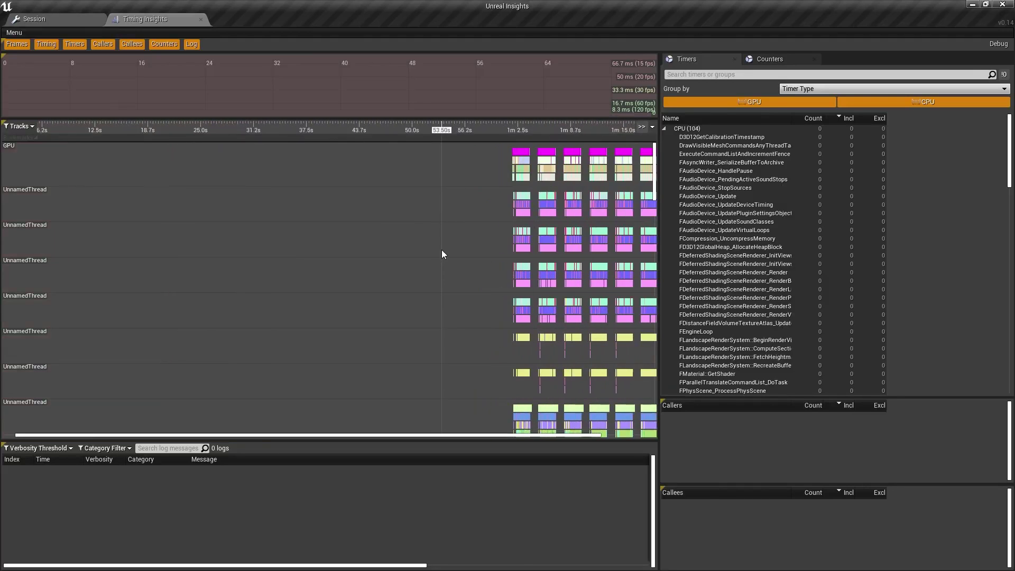
- Hide CPU timers and add the Average Inclusive Time (ms) column to the timer list
{"action": "scroll", "coordinate": [442, 250], "scroll_direction": "down", "scroll_amount": 2}
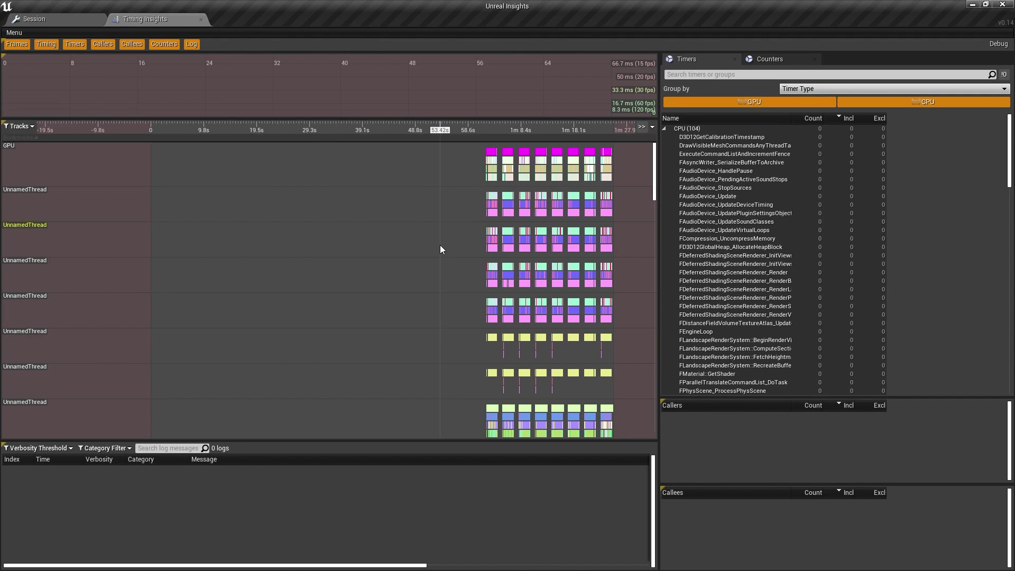
{"action": "left_click", "coordinate": [923, 102]}
{"action": "right_click", "coordinate": [833, 138]}
{"action": "mouse_move", "coordinate": [880, 207]}
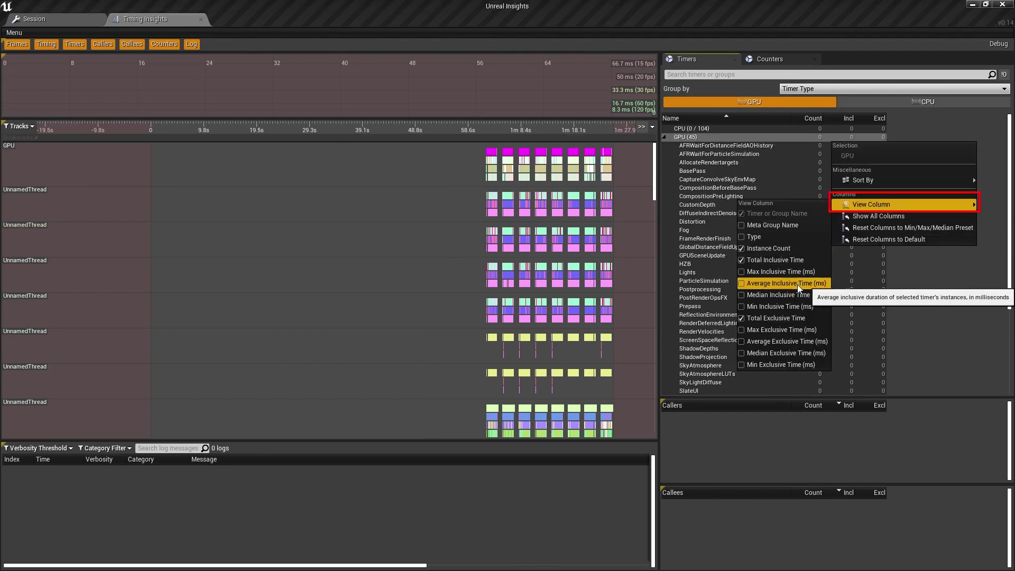
{"action": "left_click", "coordinate": [816, 285]}
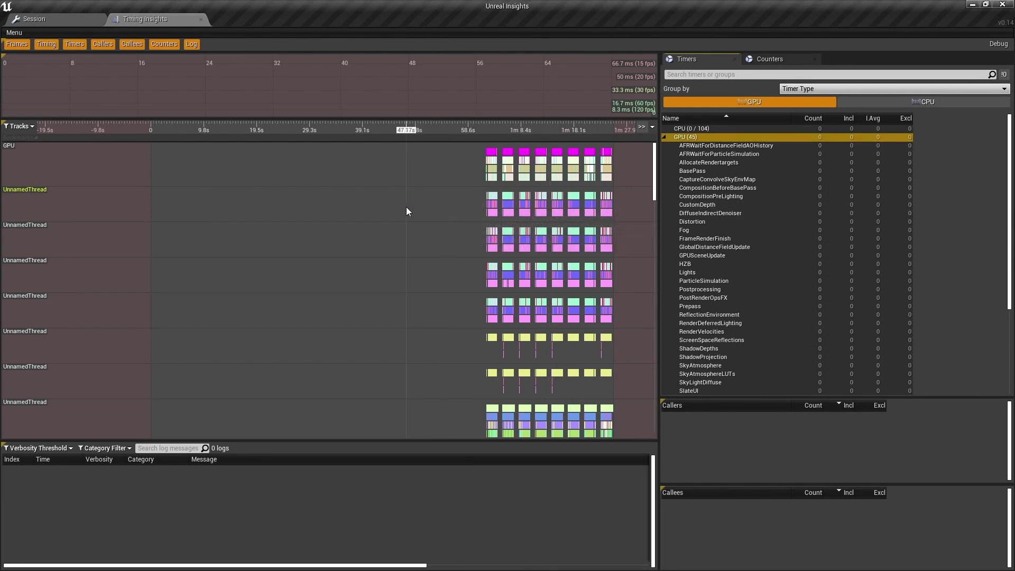
{"action": "scroll", "coordinate": [468, 208], "scroll_direction": "up", "scroll_amount": 3}
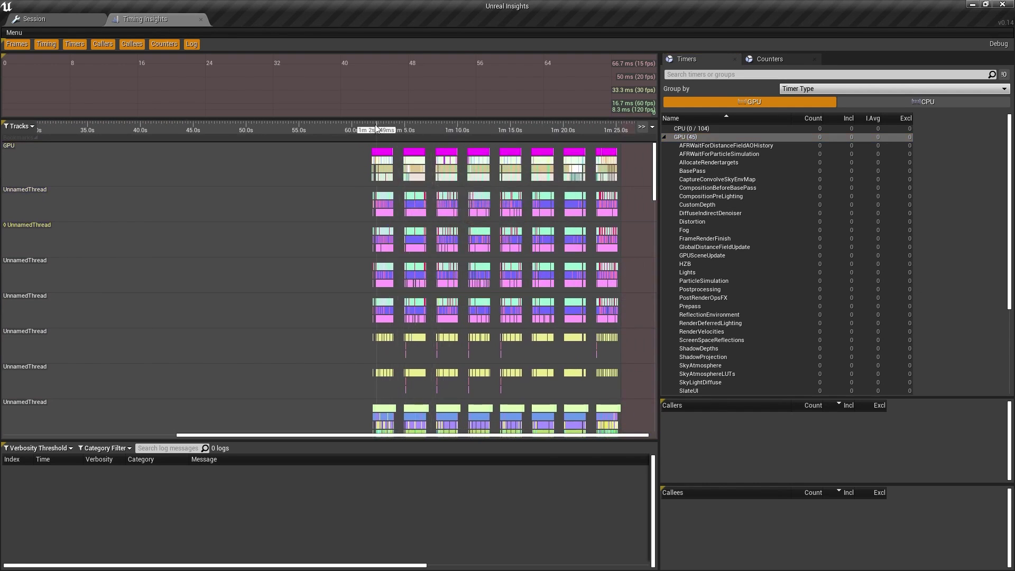
- Select a trace time range and sort the GPU timers by I.Avg, highest first
{"action": "left_click_drag", "start_coordinate": [366, 127], "coordinate": [397, 128]}
{"action": "scroll", "coordinate": [378, 159], "scroll_direction": "up", "scroll_amount": 10}
{"action": "left_click", "coordinate": [873, 118]}
{"action": "left_click", "coordinate": [846, 145]}
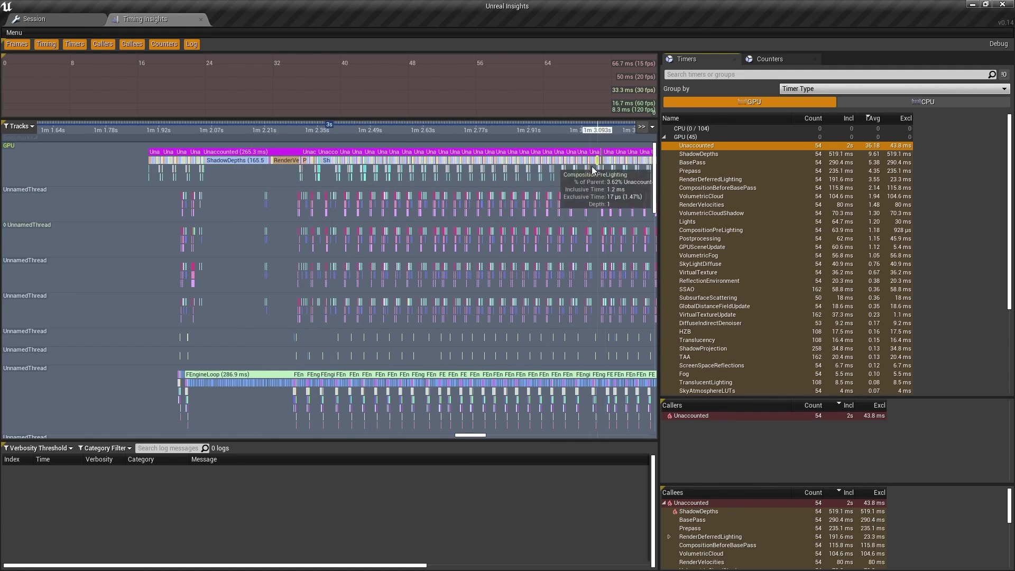
{"action": "left_click_drag", "start_coordinate": [551, 159], "coordinate": [549, 203]}
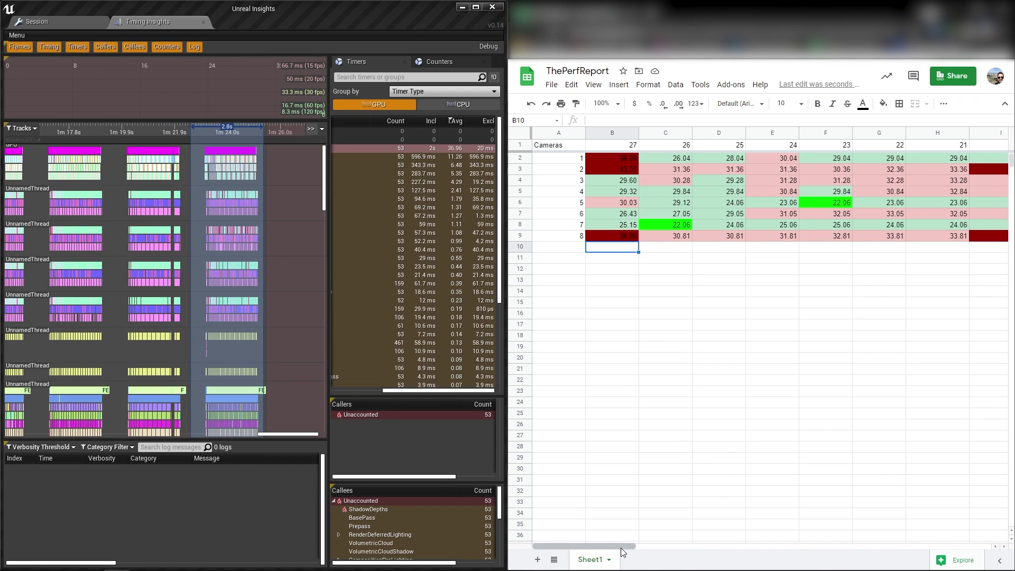
- Adjust the ThePerfReport window in Google Sheets
{"action": "mouse_move", "coordinate": [630, 553]}
{"action": "left_mouse_down"}
{"action": "mouse_move", "coordinate": [794, 565]}
{"action": "mouse_move", "coordinate": [955, 553]}
{"action": "mouse_move", "coordinate": [883, 535]}
{"action": "mouse_move", "coordinate": [777, 530]}
{"action": "mouse_move", "coordinate": [726, 541]}
{"action": "mouse_move", "coordinate": [703, 560]}
{"action": "mouse_move", "coordinate": [629, 565]}
{"action": "left_mouse_up"}
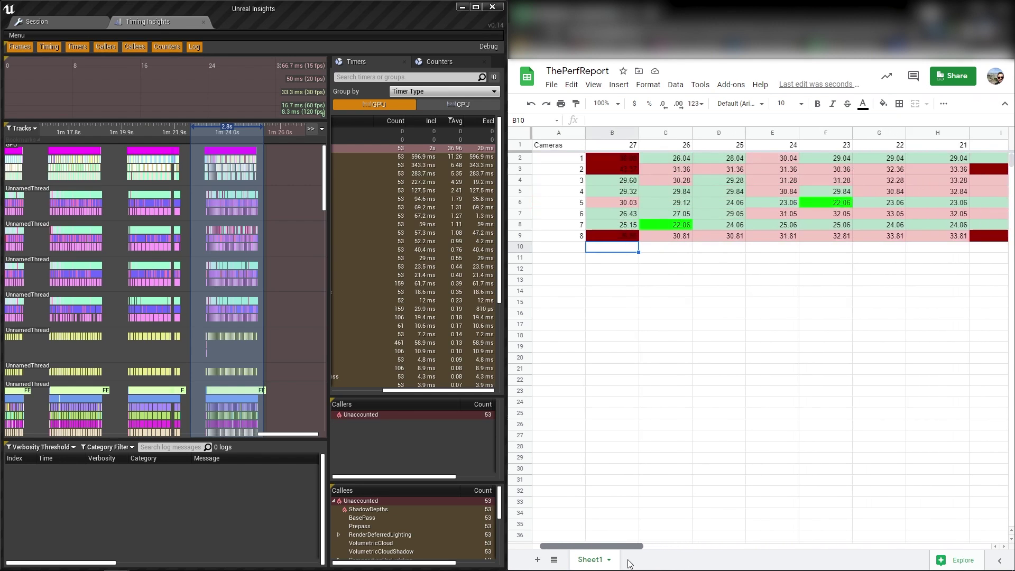